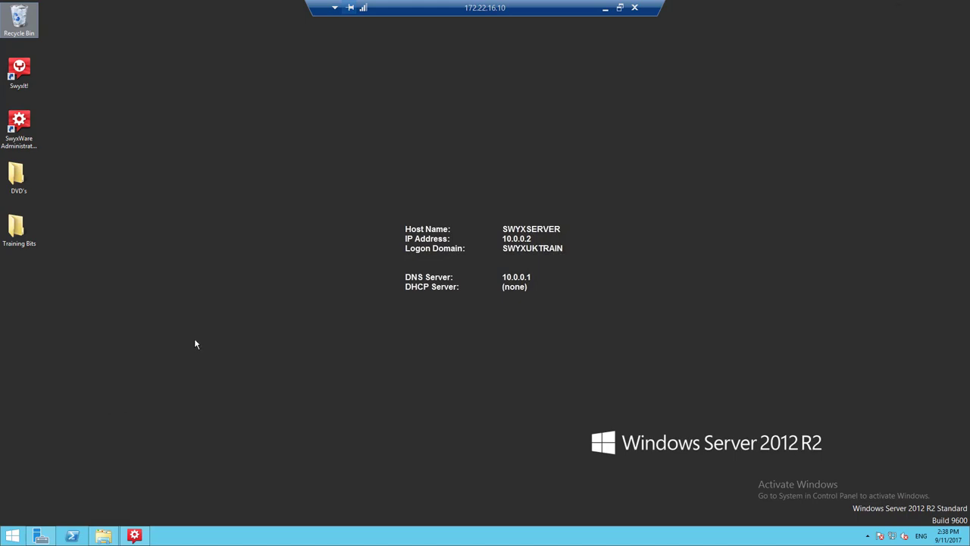
# Launch the SwyxWare Configuration Wizard from Start via 'swyx' and pass the welcome page
pyautogui.click(13, 539)
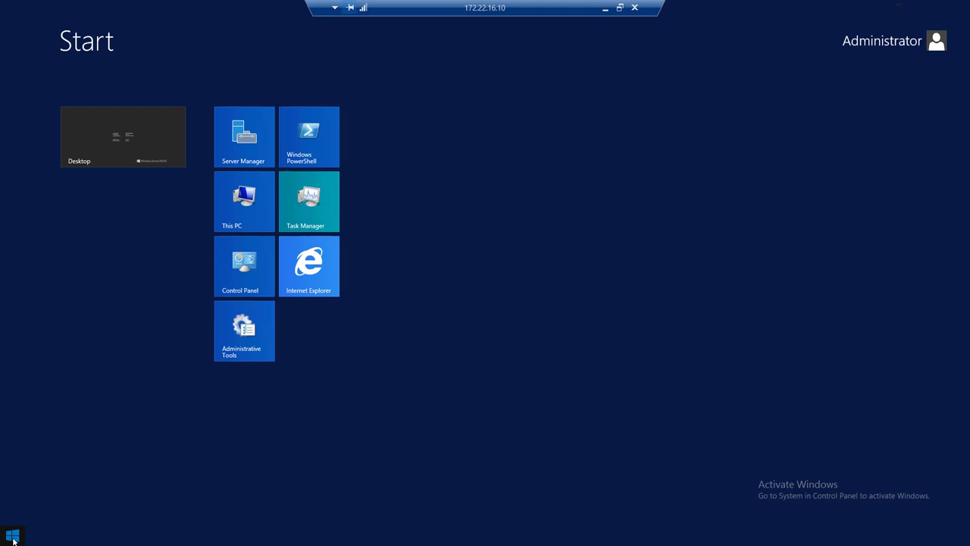
pyautogui.write('swyxWare Administration')
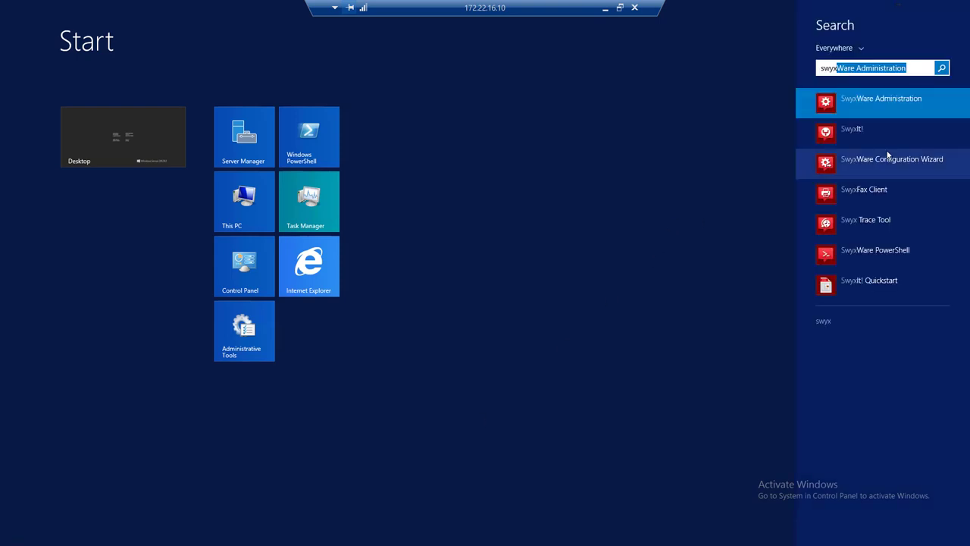
pyautogui.click(888, 159)
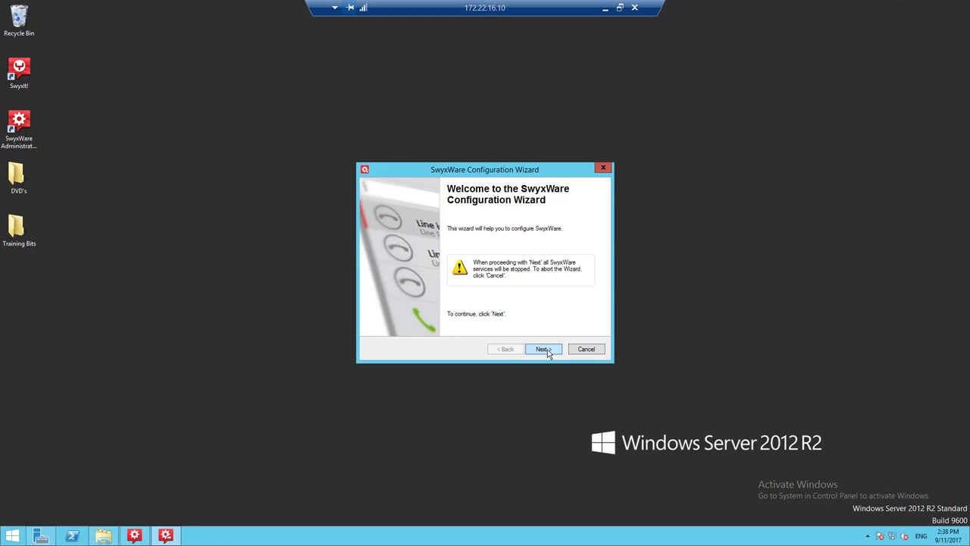
pyautogui.click(544, 348)
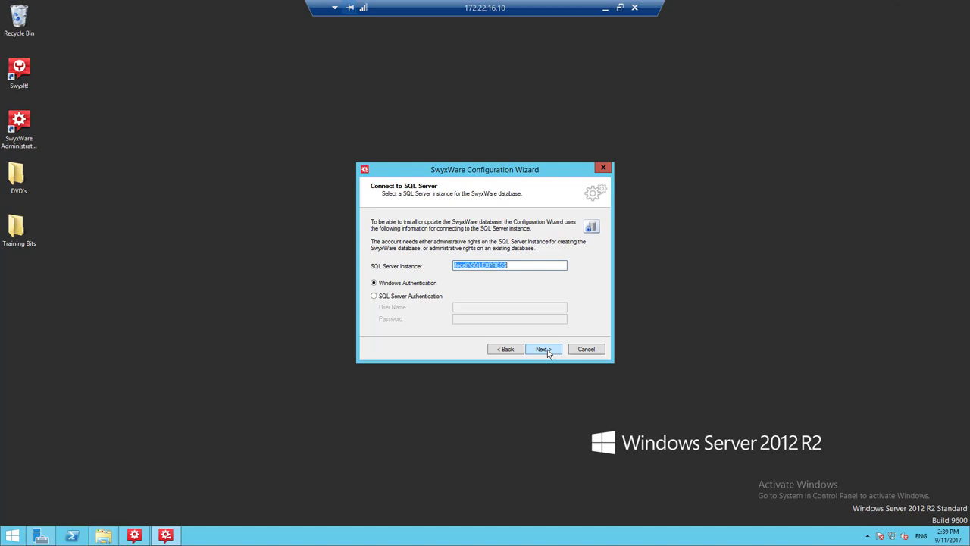
# Enable remote access on 172.22.10.5 with ports 9101 and 16203, keeping Automatic certificates
pyautogui.click(544, 348)
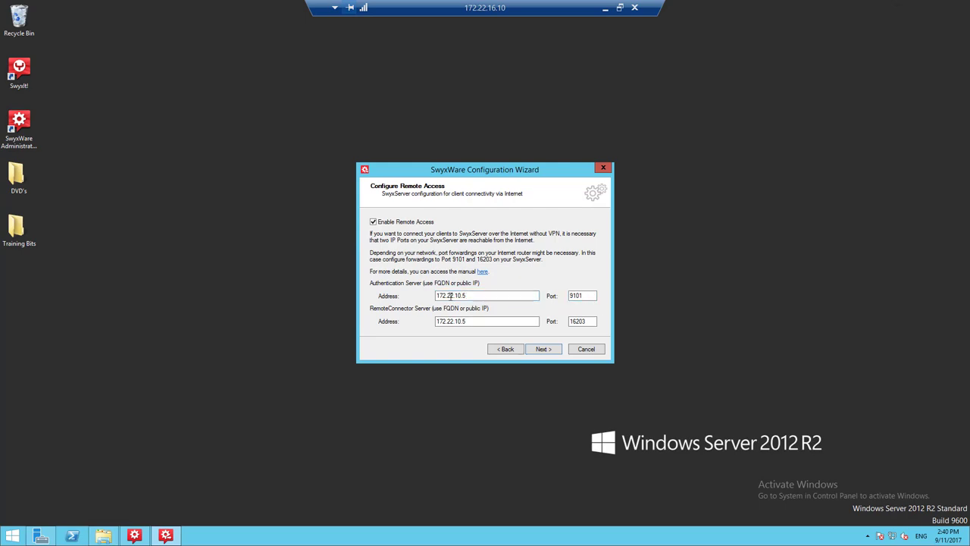
pyautogui.click(469, 296)
pyautogui.click(545, 351)
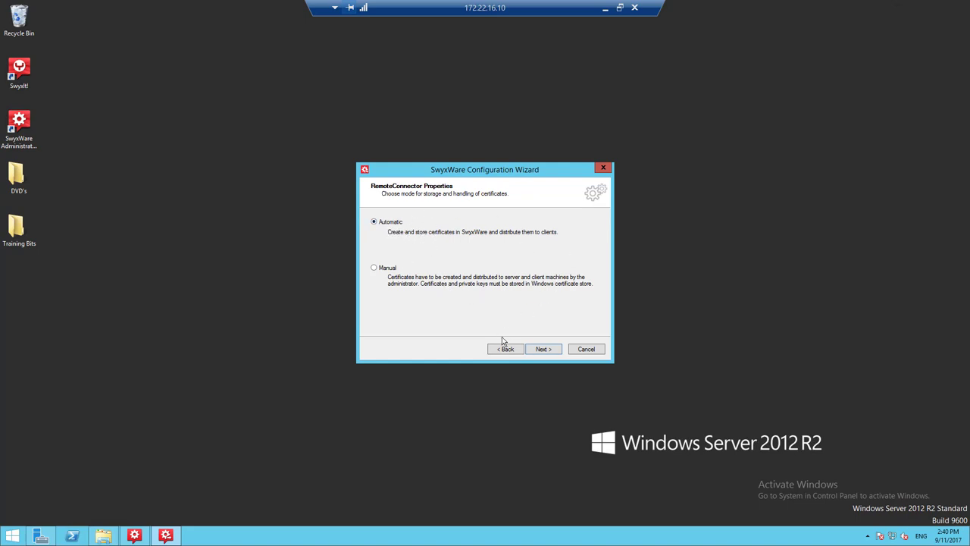
# Generate new root and server certificates, entering and confirming the root certificate password
pyautogui.click(543, 350)
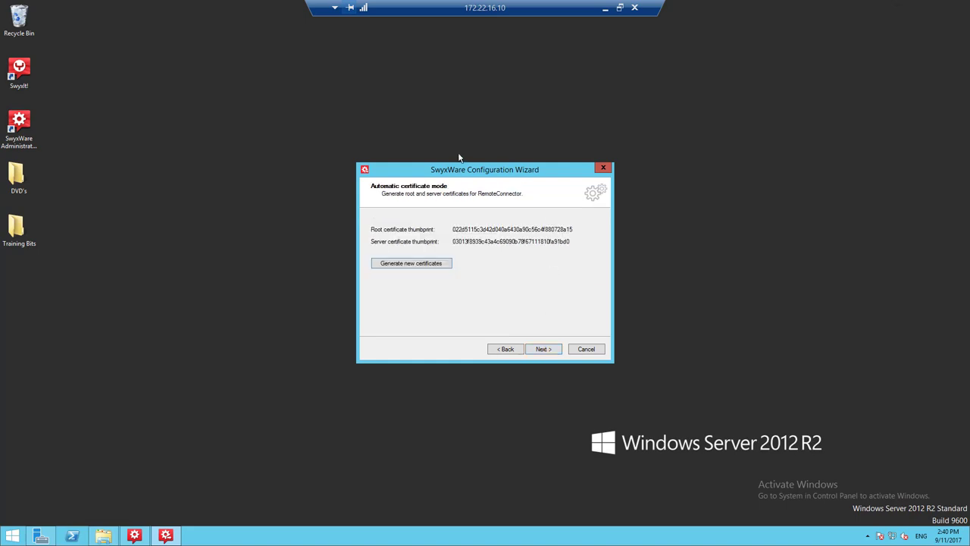
pyautogui.click(422, 264)
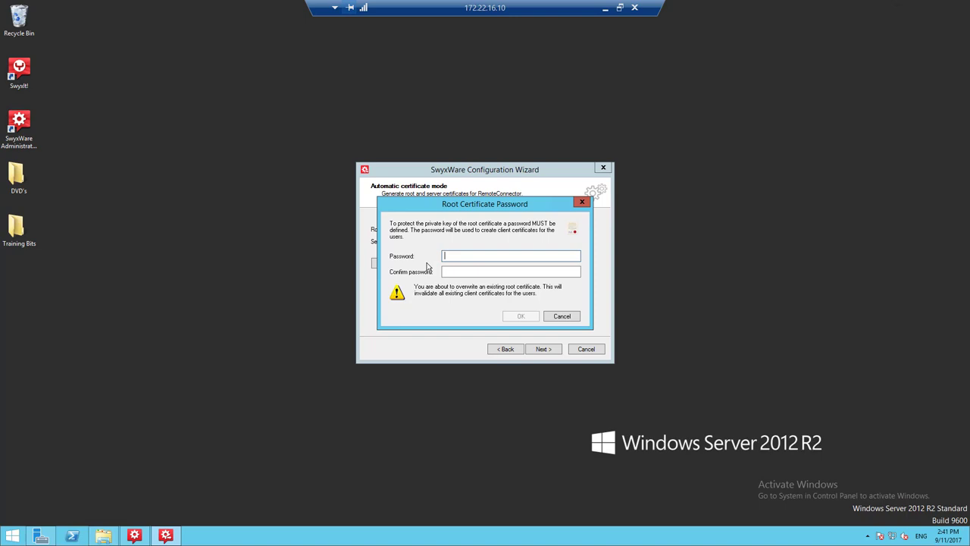
pyautogui.write('***********')
pyautogui.press('Tab')
pyautogui.write('********')
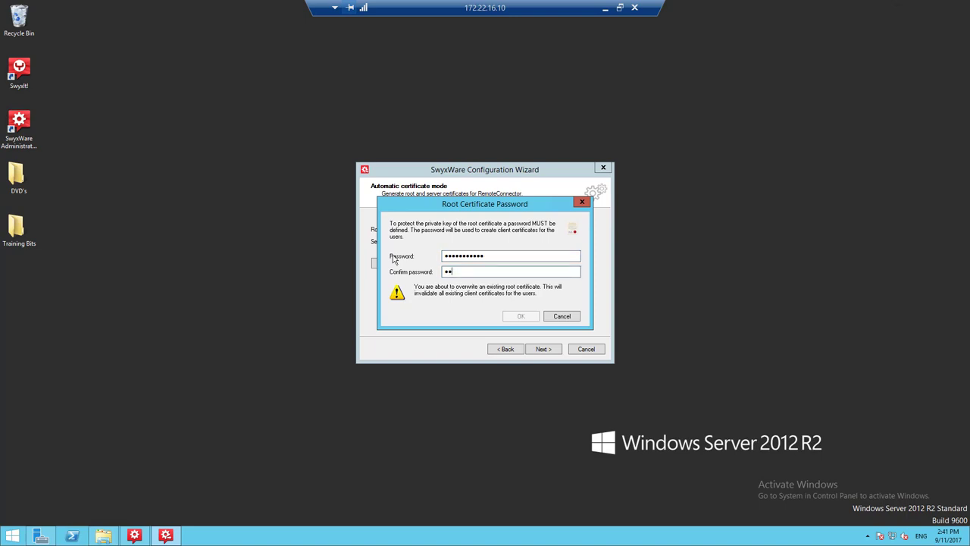
pyautogui.write('***')
pyautogui.click(521, 316)
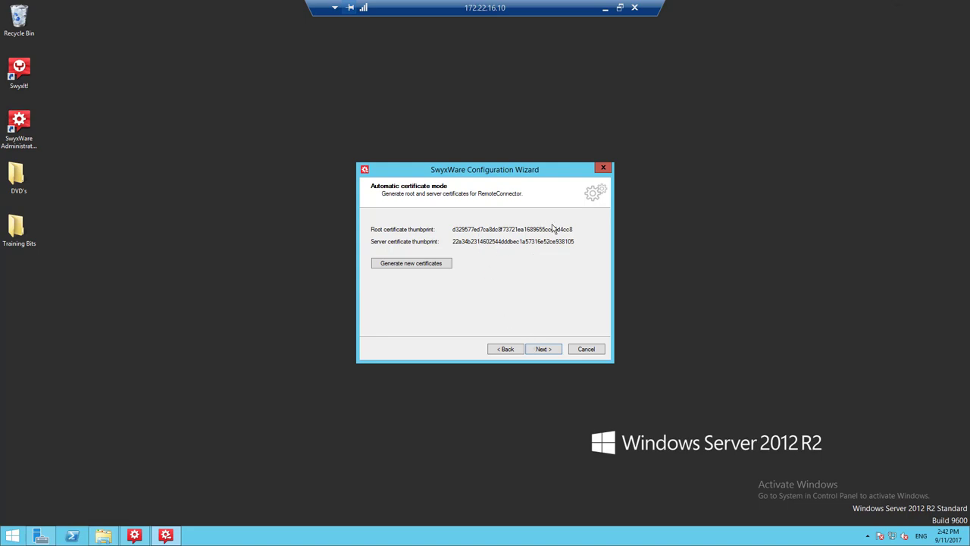
# Keep fax files stored in the database, apply the database and SwyxFax configuration, and finish
pyautogui.click(544, 348)
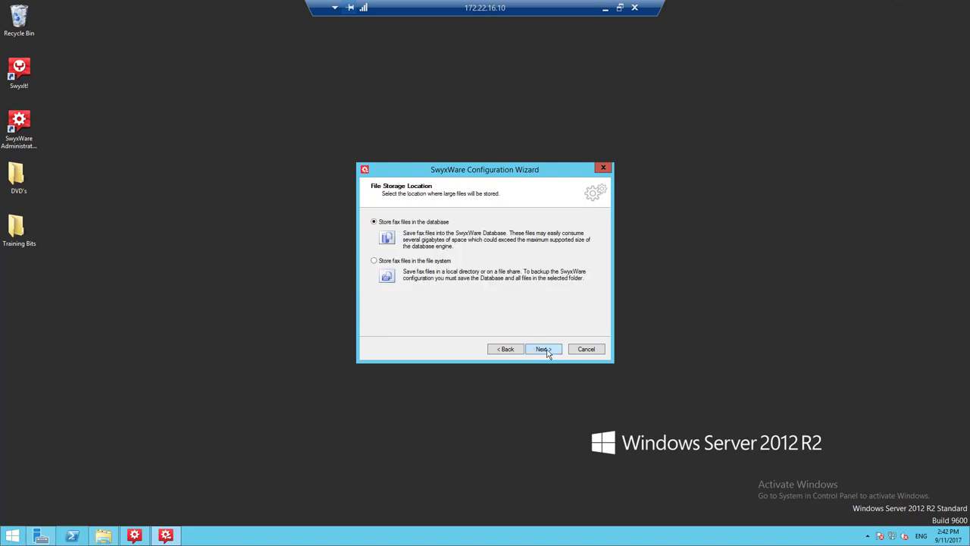
pyautogui.click(546, 352)
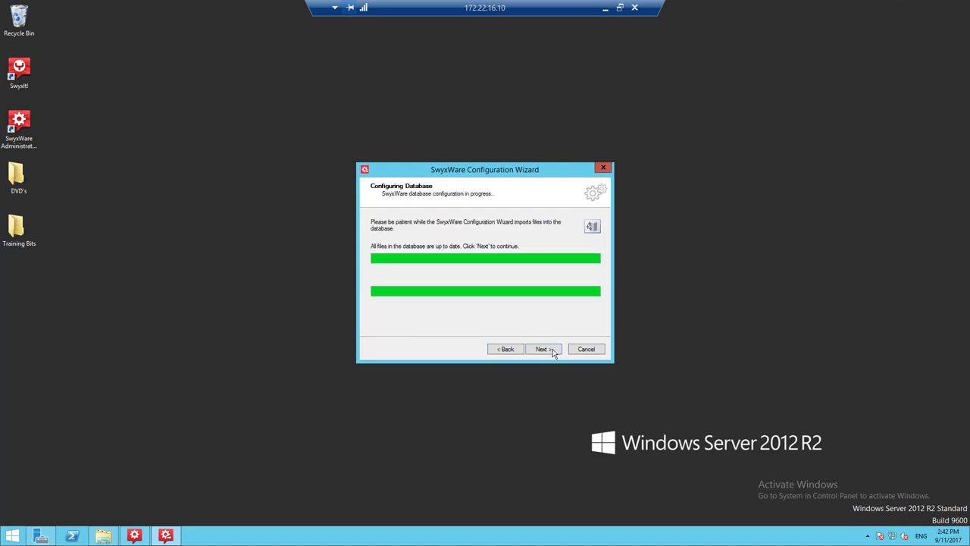
pyautogui.click(553, 348)
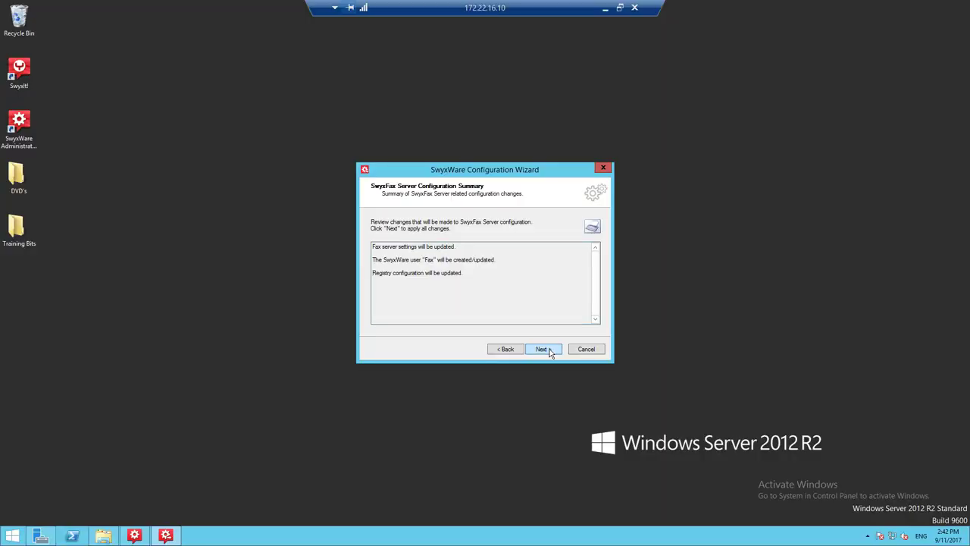
pyautogui.click(550, 349)
pyautogui.click(550, 349)
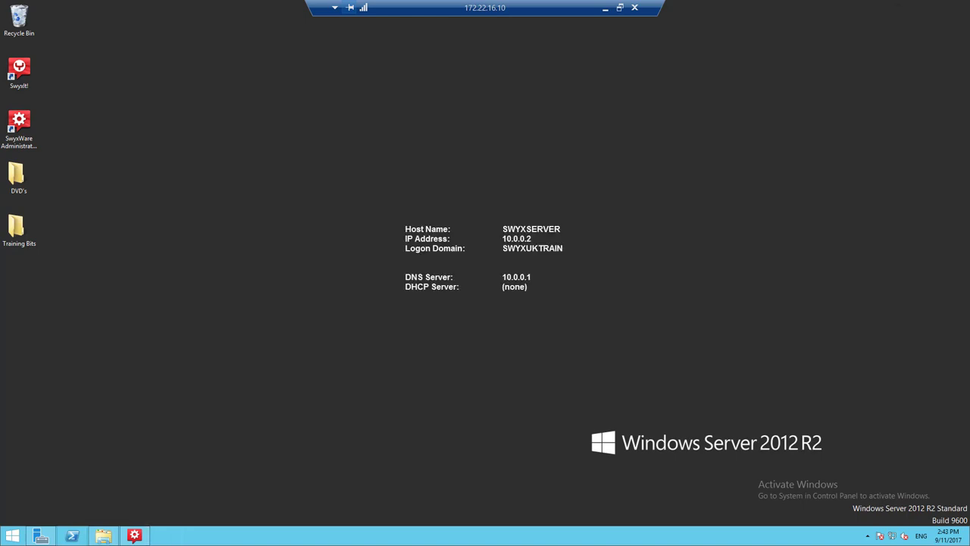
# Open the RemoteConnector tab in the Administration properties of the user on extension 105
pyautogui.click(133, 537)
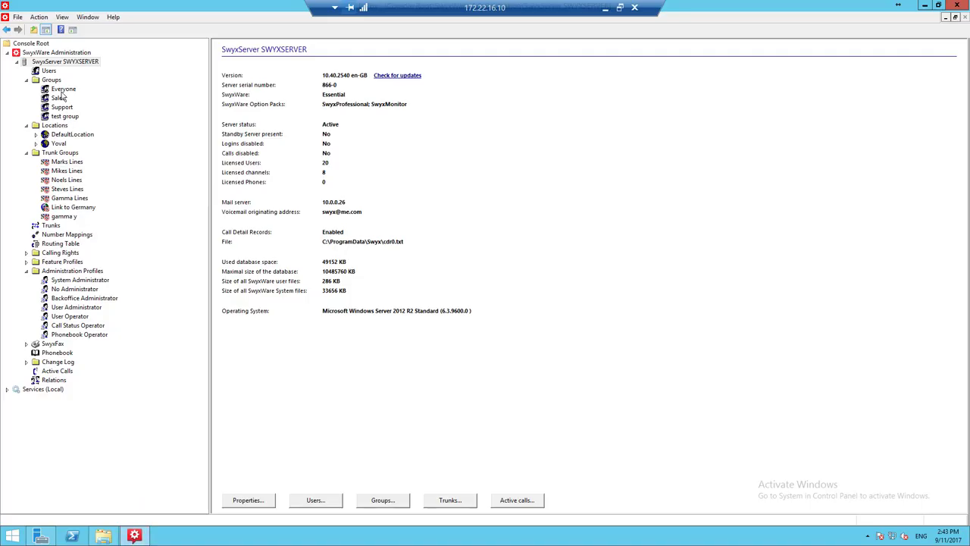
pyautogui.click(49, 71)
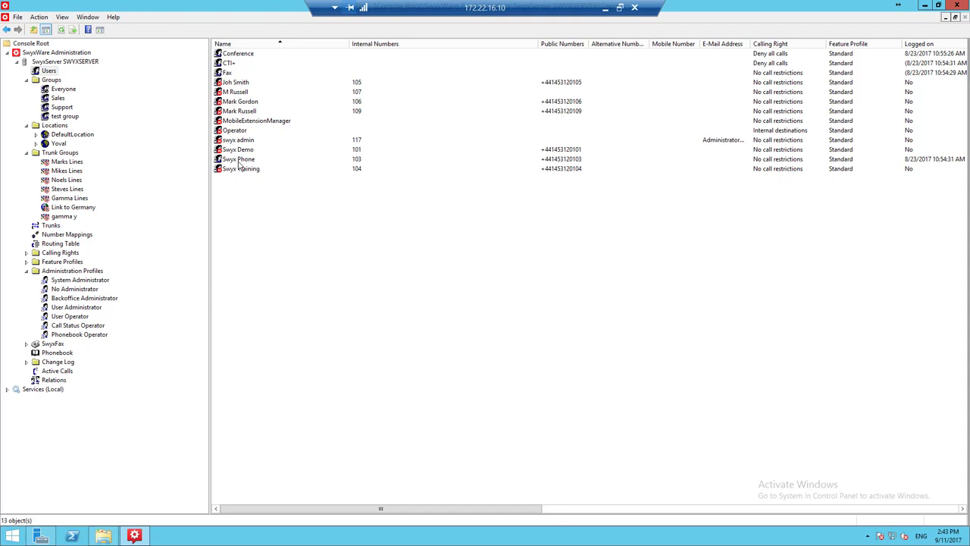
pyautogui.doubleClick(237, 83)
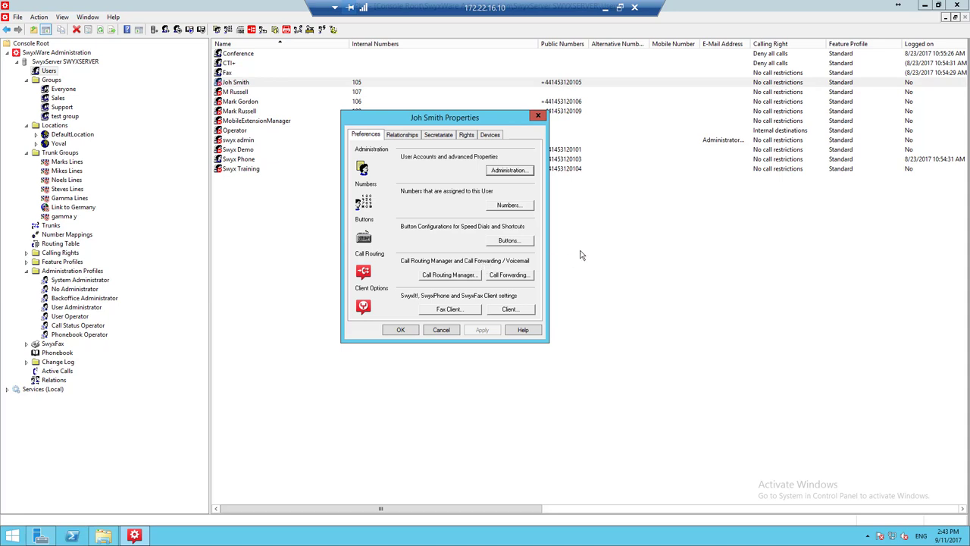
pyautogui.click(510, 171)
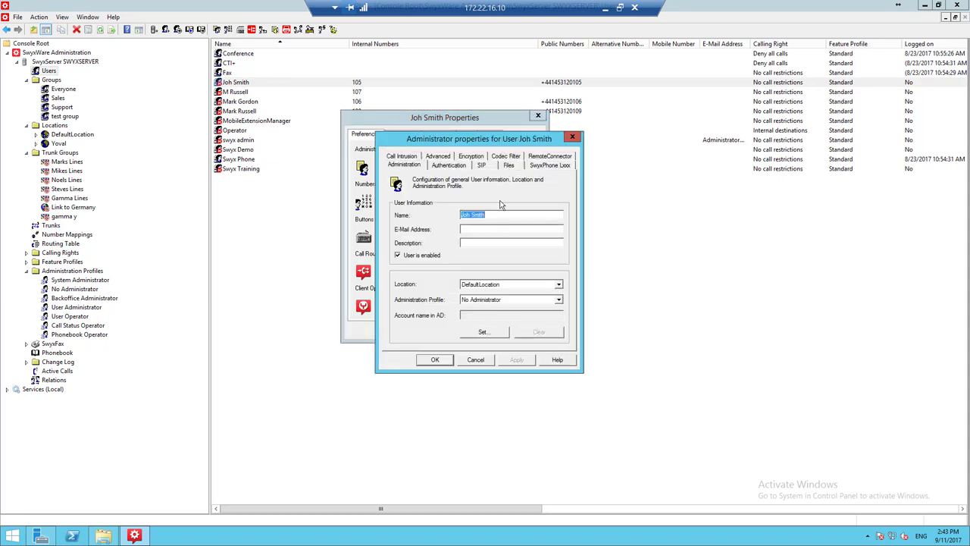
pyautogui.click(552, 156)
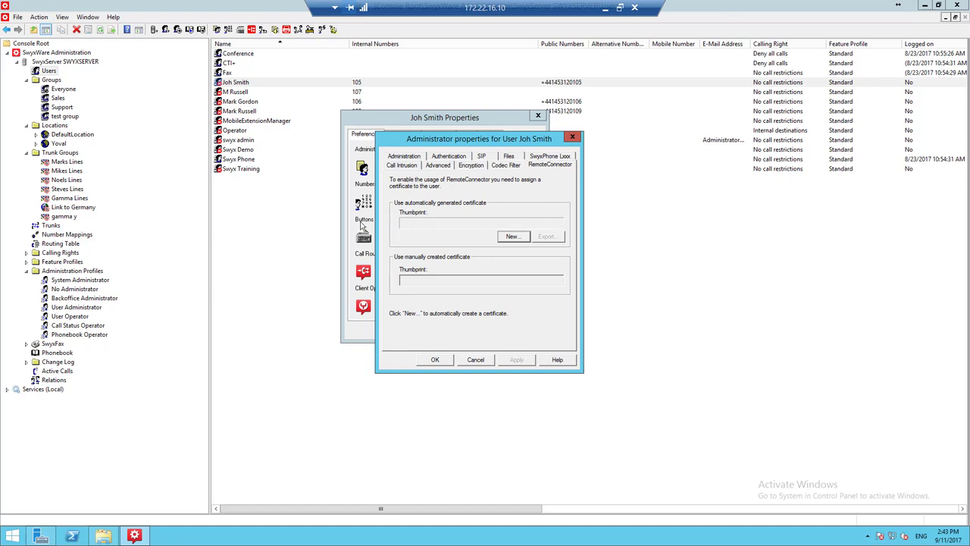
# Create a new automatic client certificate authorised by the root certificate password, and save it
pyautogui.click(512, 237)
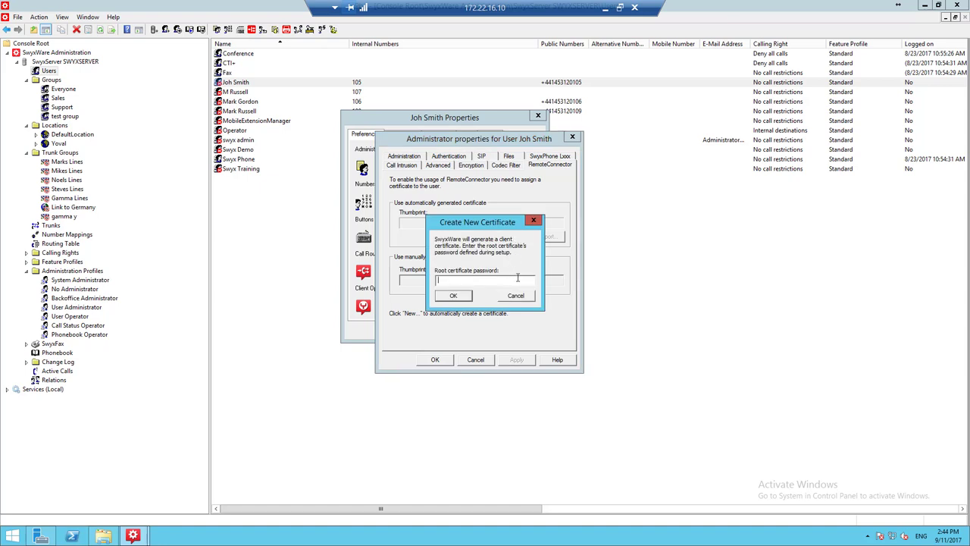
pyautogui.write('************')
pyautogui.click(457, 297)
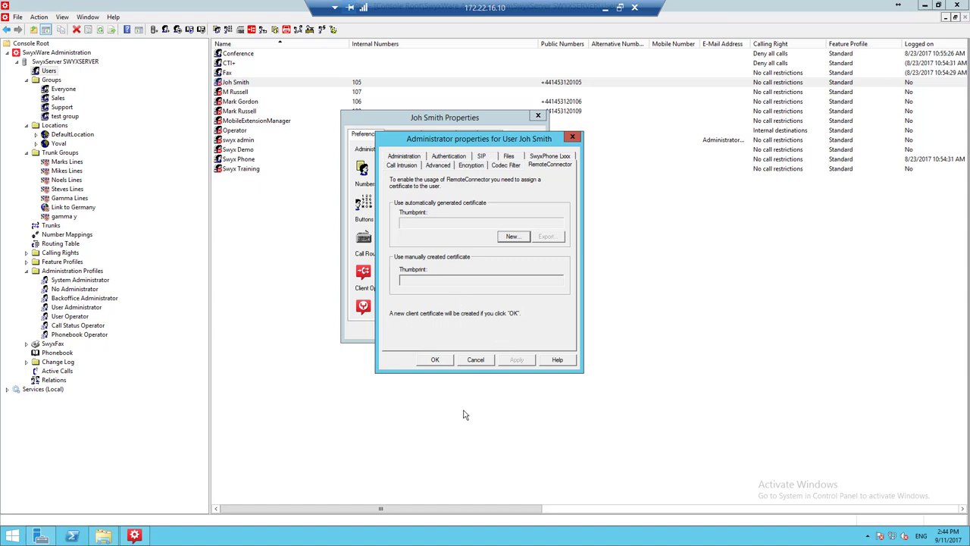
pyautogui.click(436, 360)
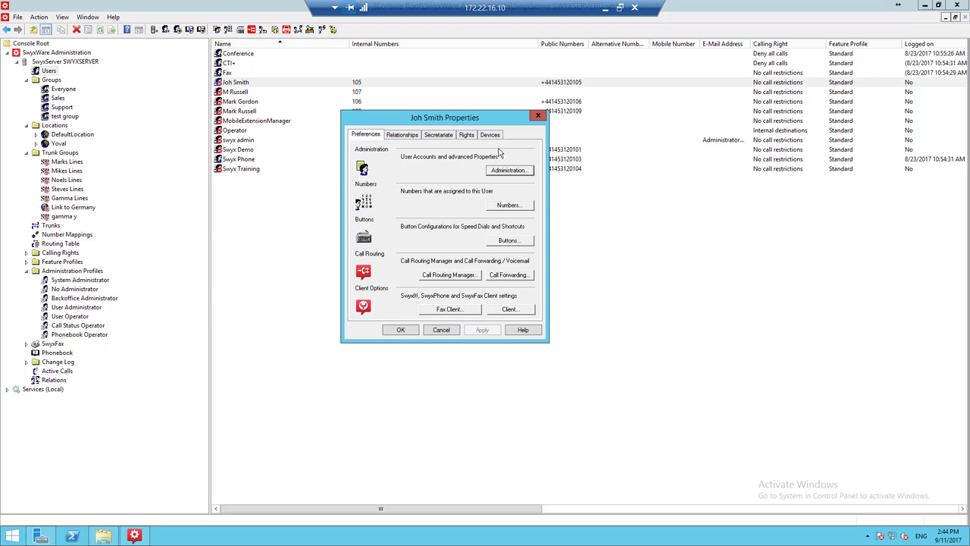
# Verify the user's new RemoteConnector thumbprint, then view the Authentication page of Administration properties
pyautogui.click(512, 171)
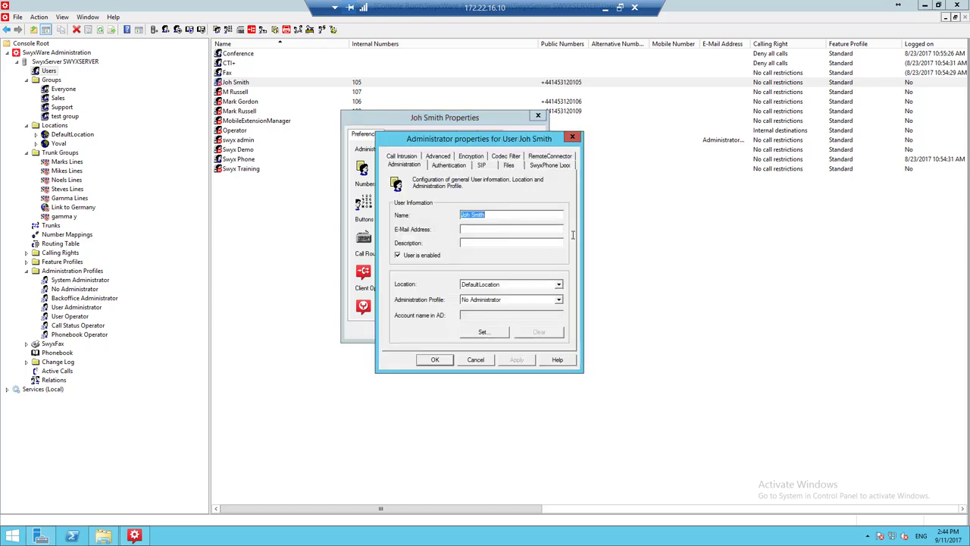
pyautogui.click(553, 155)
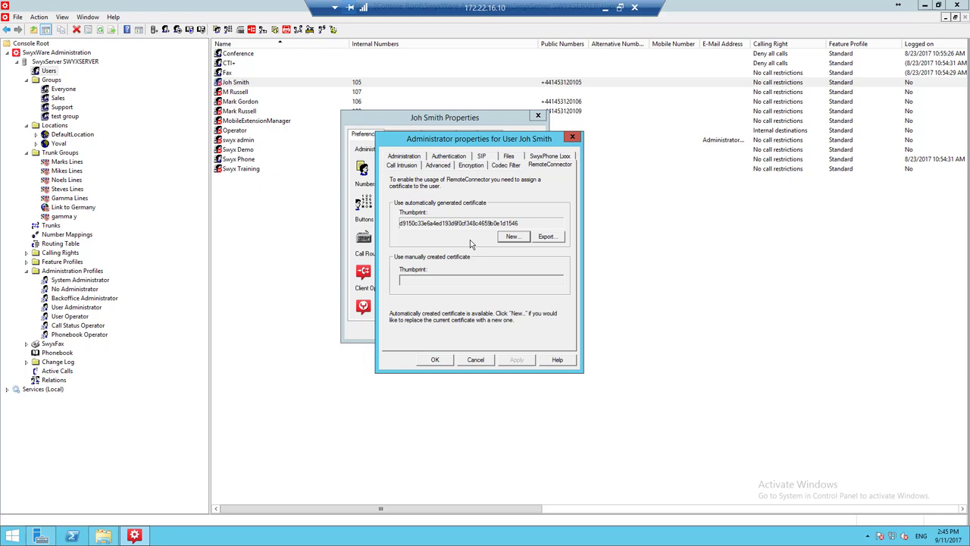
pyautogui.click(436, 360)
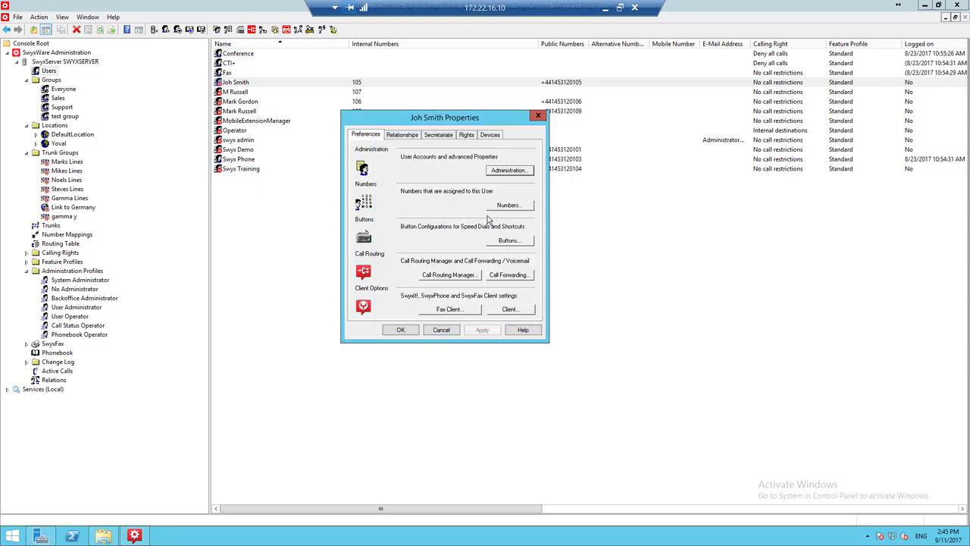
pyautogui.click(517, 174)
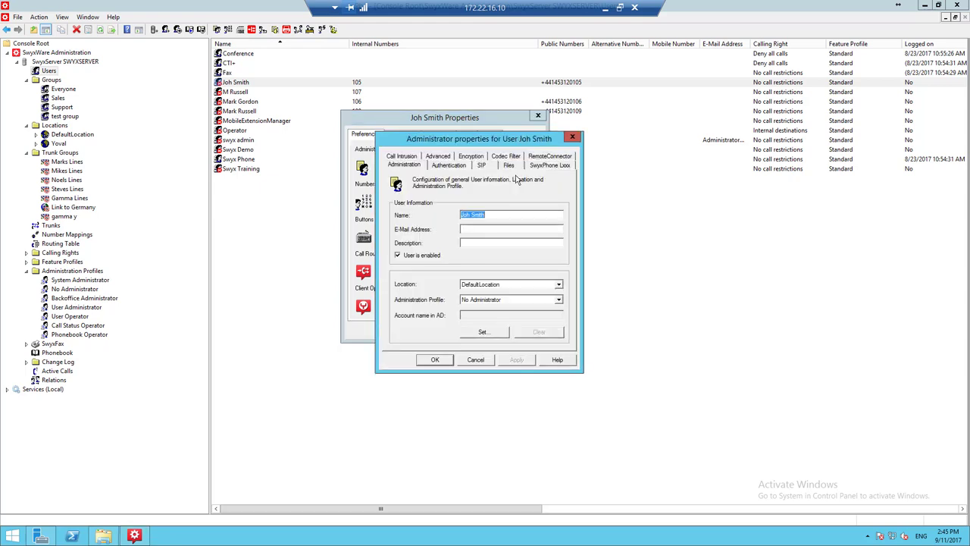
pyautogui.click(451, 166)
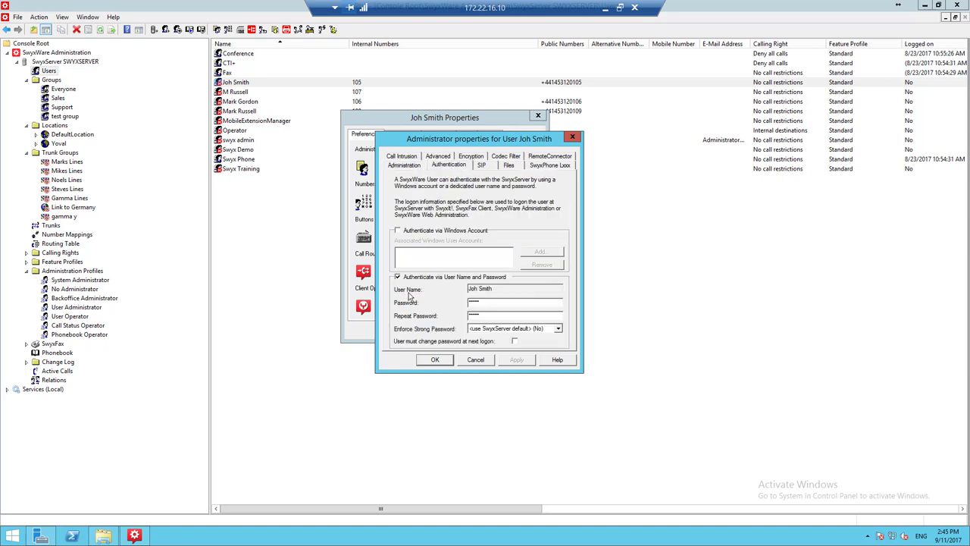